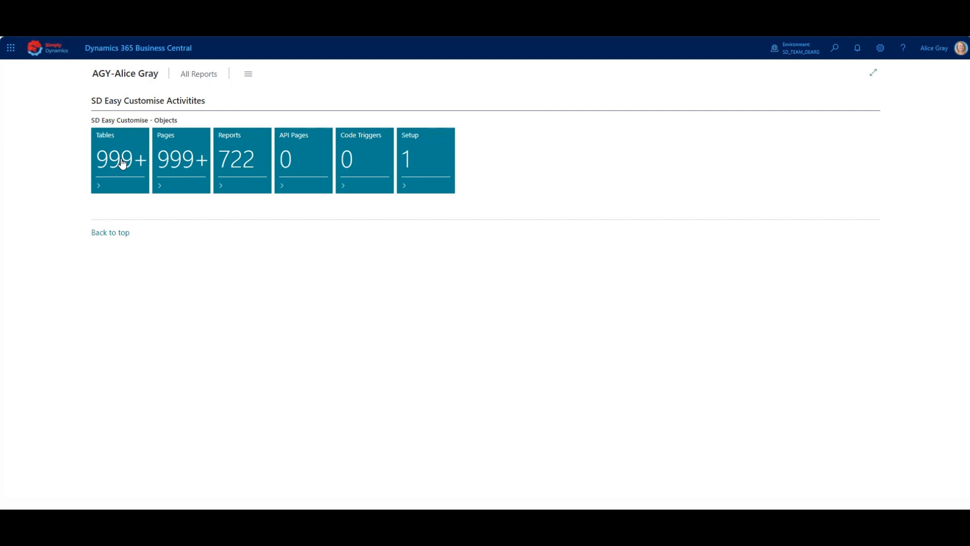
# Open the Customer table (18) from the Easy Customise tables list
pyautogui.click(122, 163)
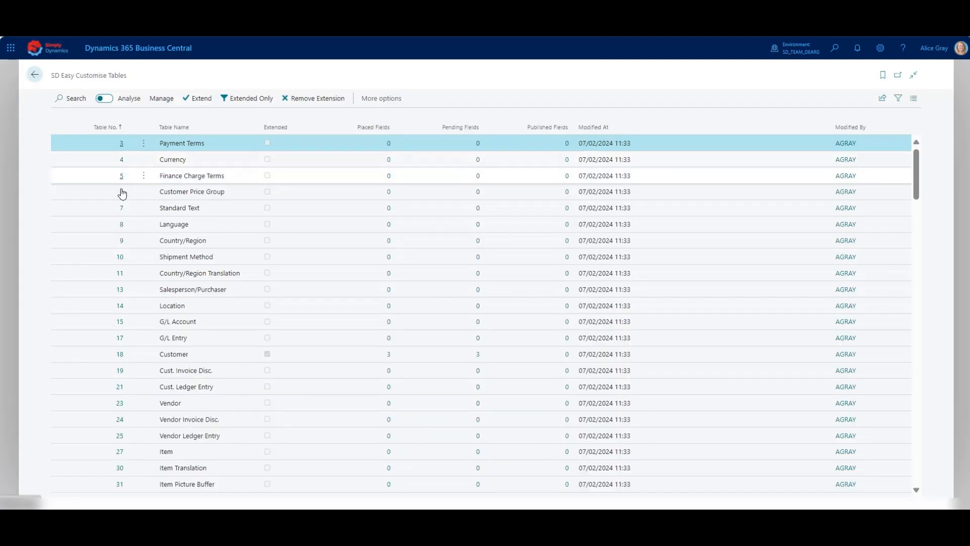
pyautogui.click(121, 358)
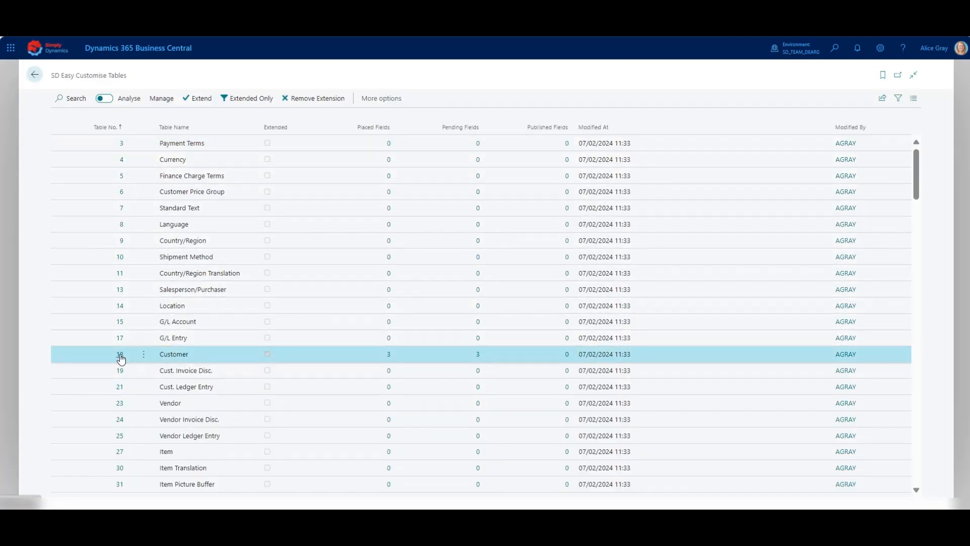
pyautogui.click(121, 357)
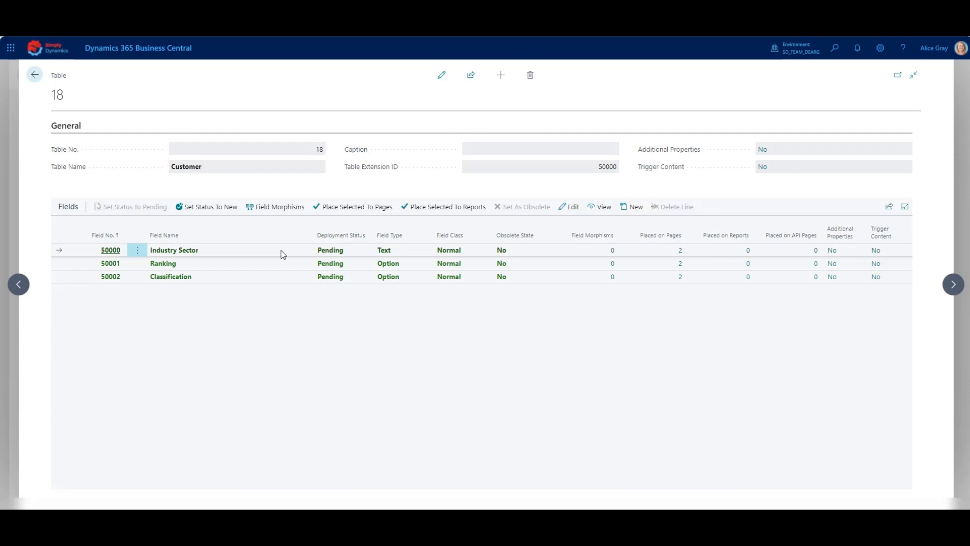
# Enable the Industry Sector field morphism to Sales Header via Sell-to Customer No., creating the field in that table
pyautogui.click(280, 208)
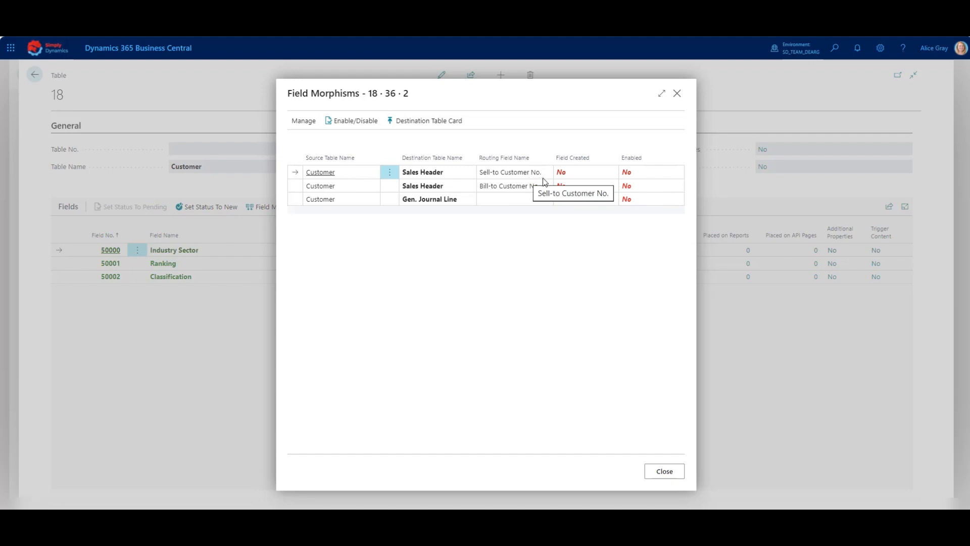
pyautogui.click(328, 121)
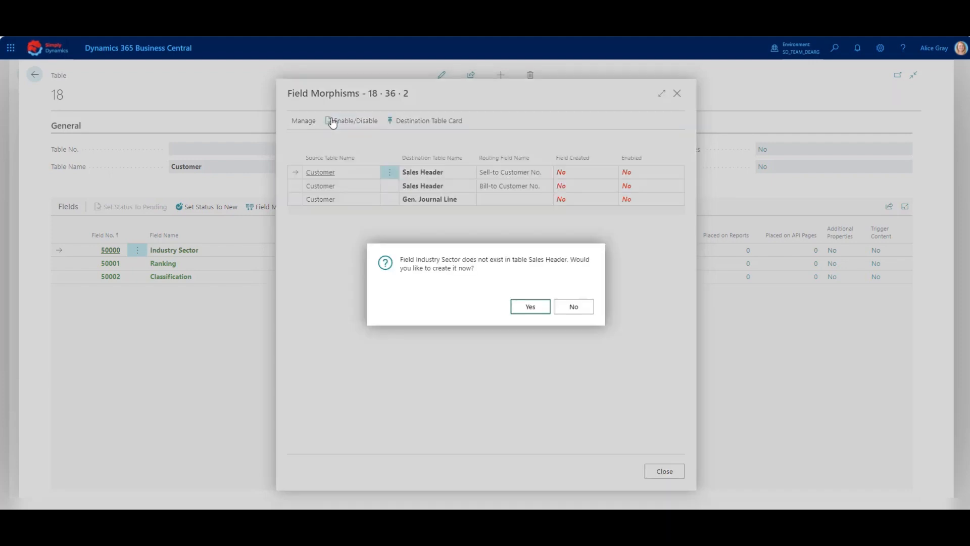
pyautogui.click(531, 309)
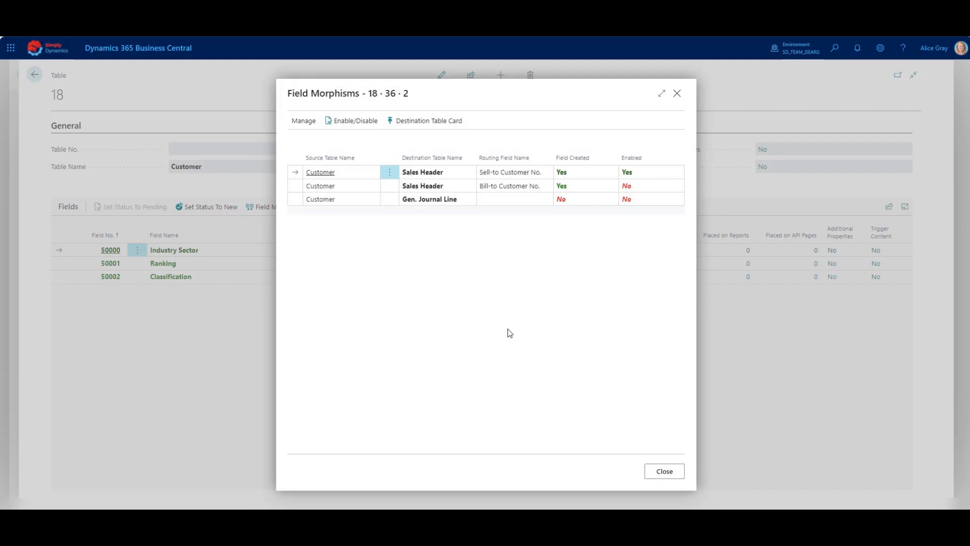
# Open the Sales Header table and place Industry Sector on pages 42 Sales Order, 43 Sales Invoice and 44 Sales Credit Memo
pyautogui.click(420, 122)
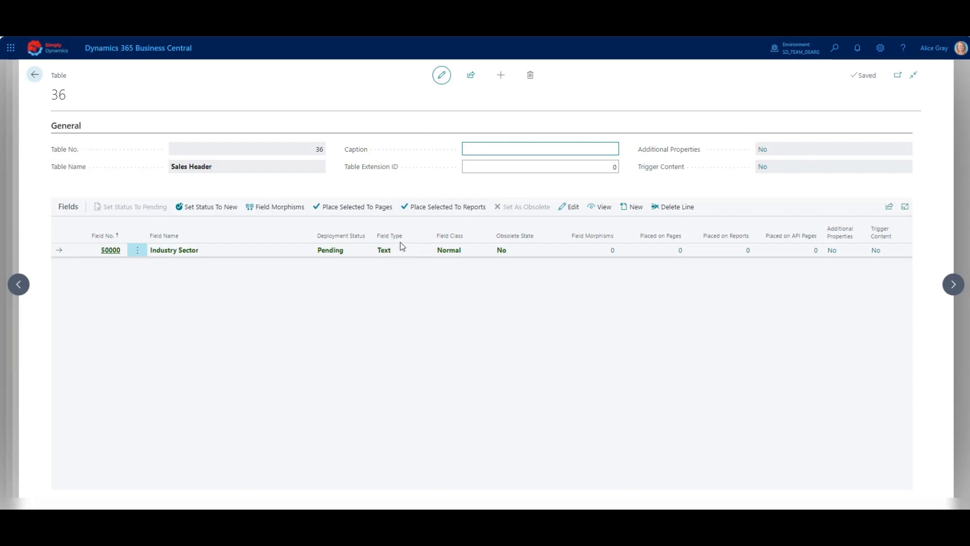
pyautogui.click(377, 211)
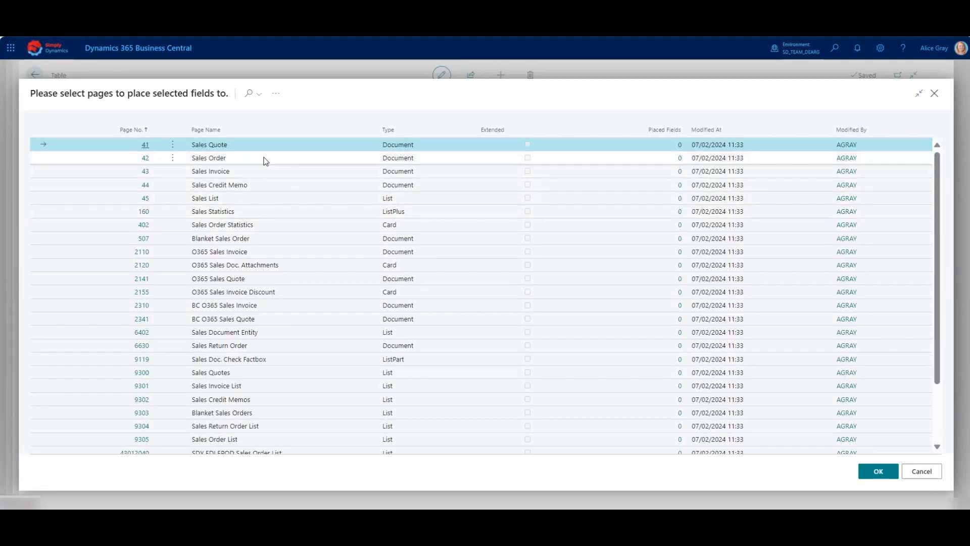
pyautogui.click(172, 158)
pyautogui.click(172, 208)
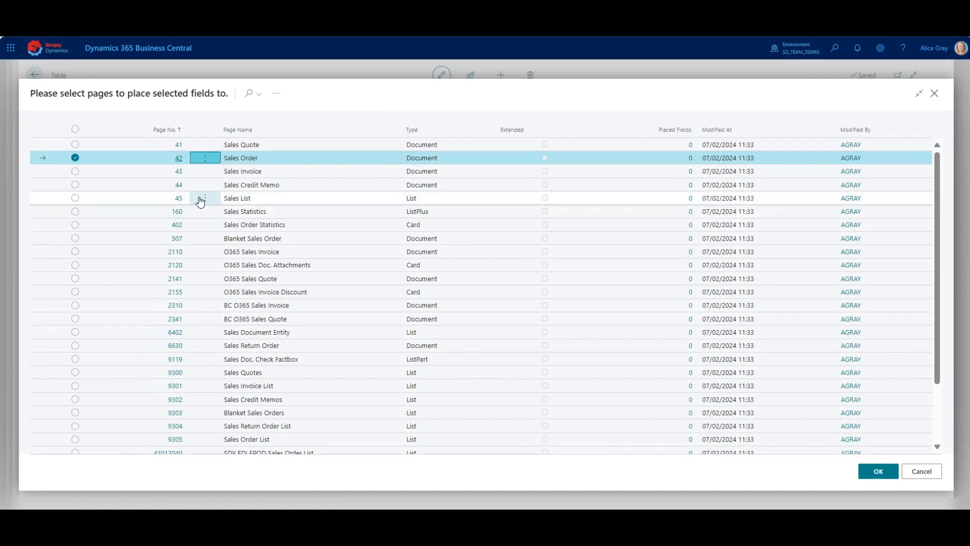
pyautogui.click(75, 172)
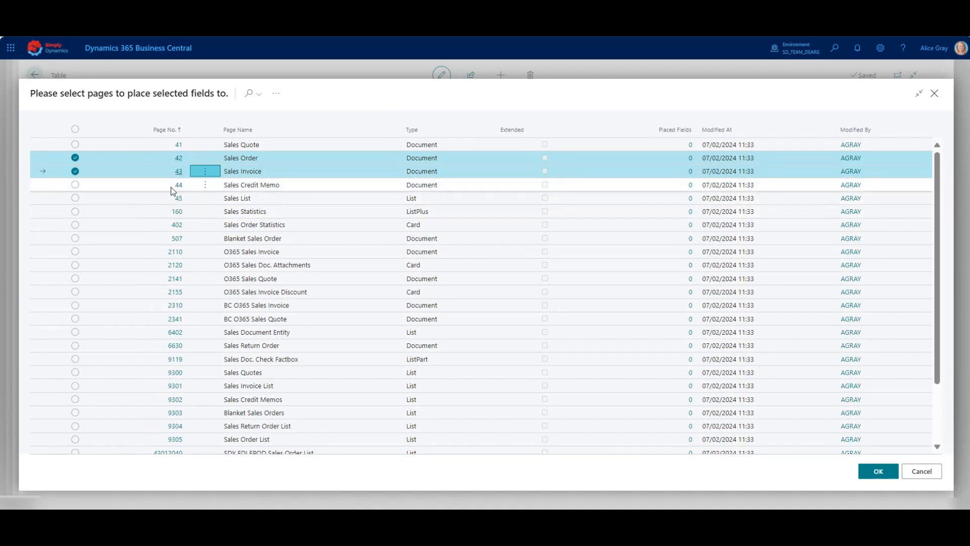
pyautogui.click(75, 186)
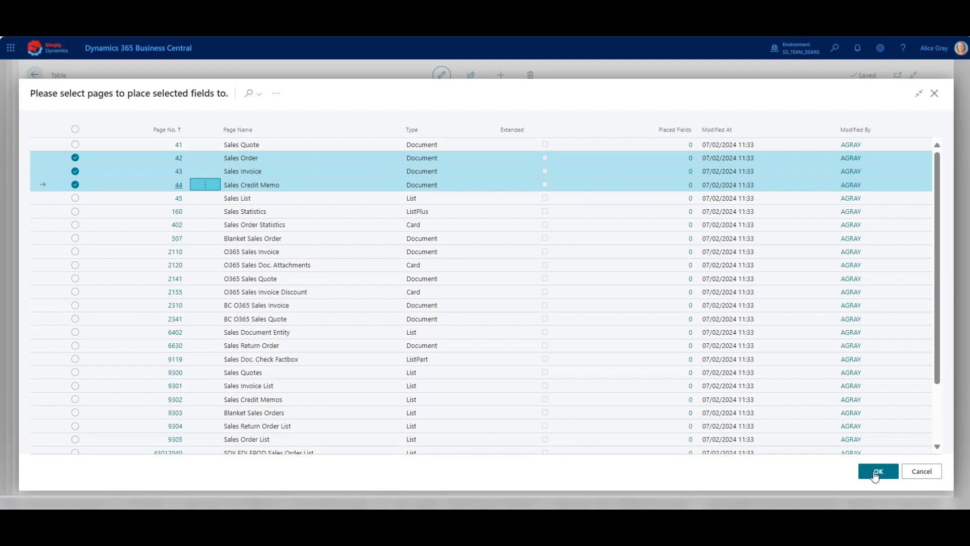
pyautogui.click(876, 474)
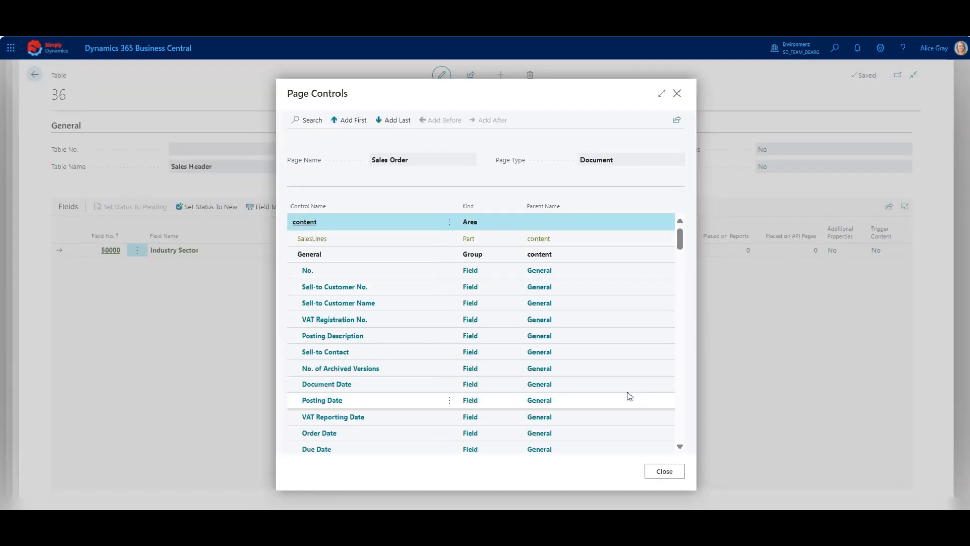
# Position Industry Sector after Sell-to Customer Name on the Sales Order, Sales Invoice and Sales Credit Memo pages
pyautogui.click(403, 305)
pyautogui.click(492, 121)
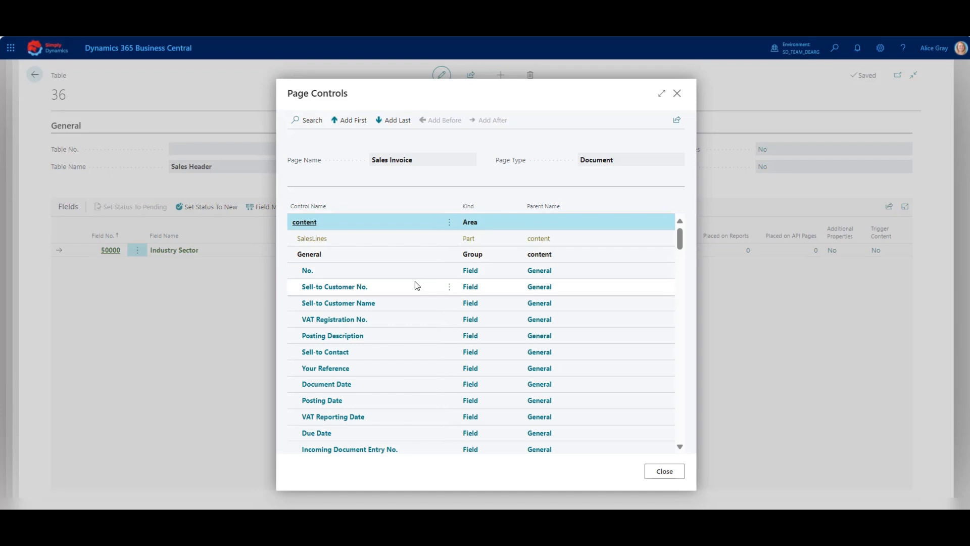
pyautogui.click(416, 302)
pyautogui.click(497, 122)
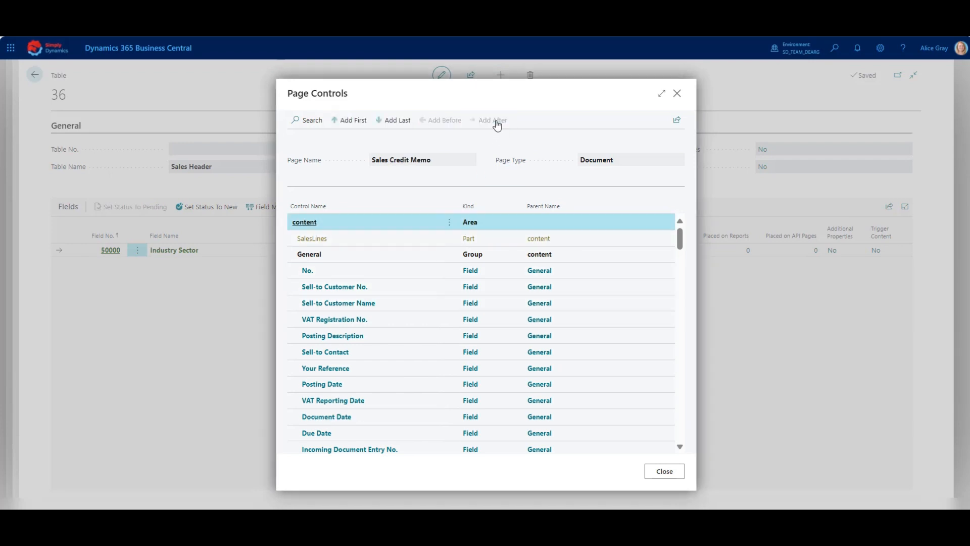
pyautogui.click(414, 308)
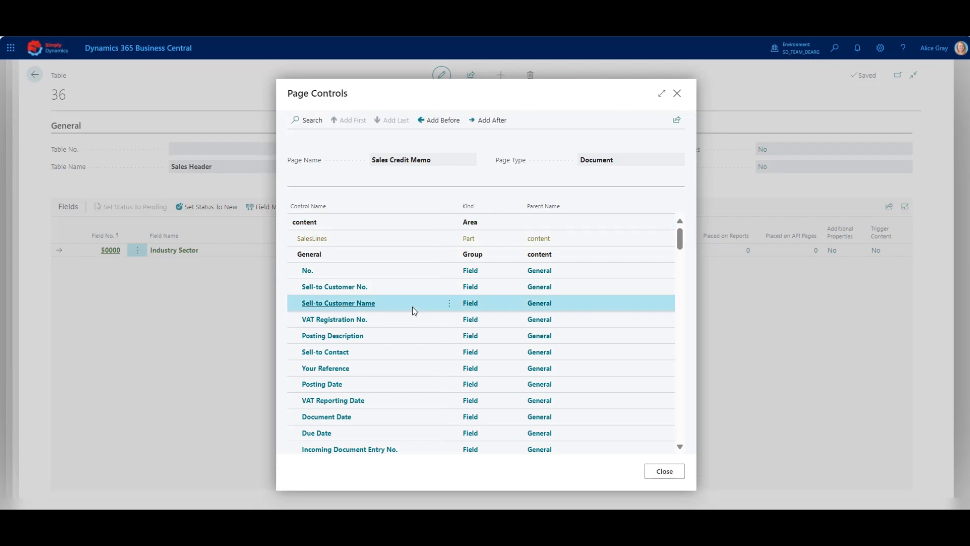
pyautogui.click(497, 123)
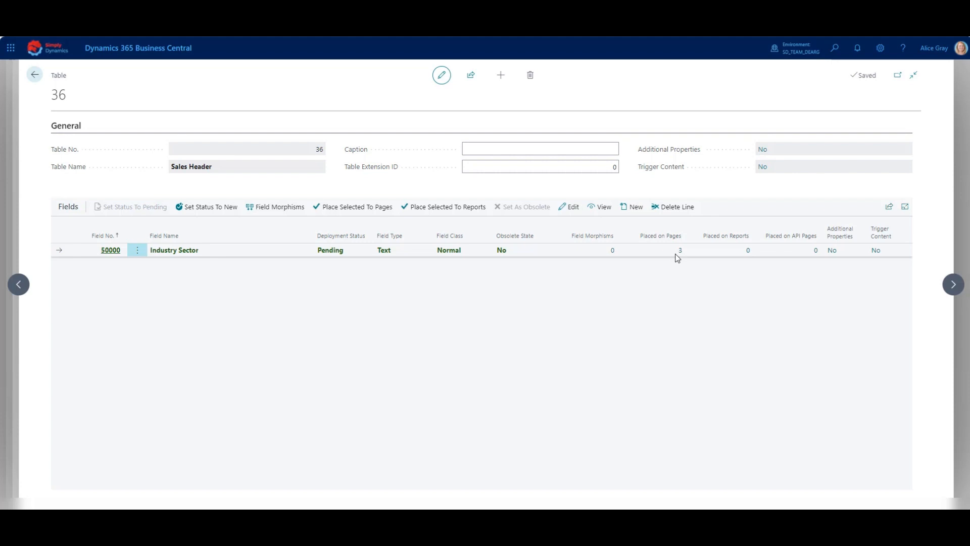
# Enable the Industry Sector field morphism from Sales Header to Sales Invoice Header, creating the field there
pyautogui.click(269, 211)
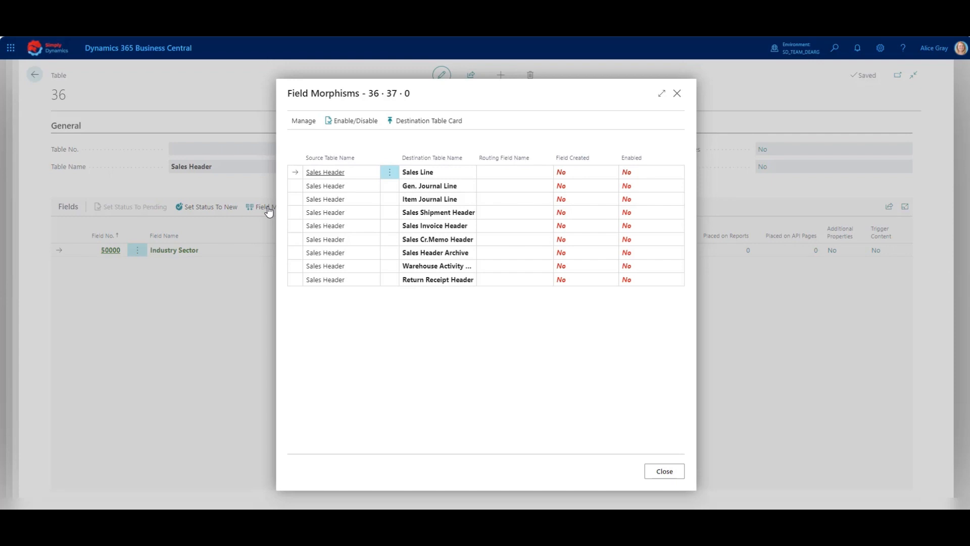
pyautogui.click(366, 228)
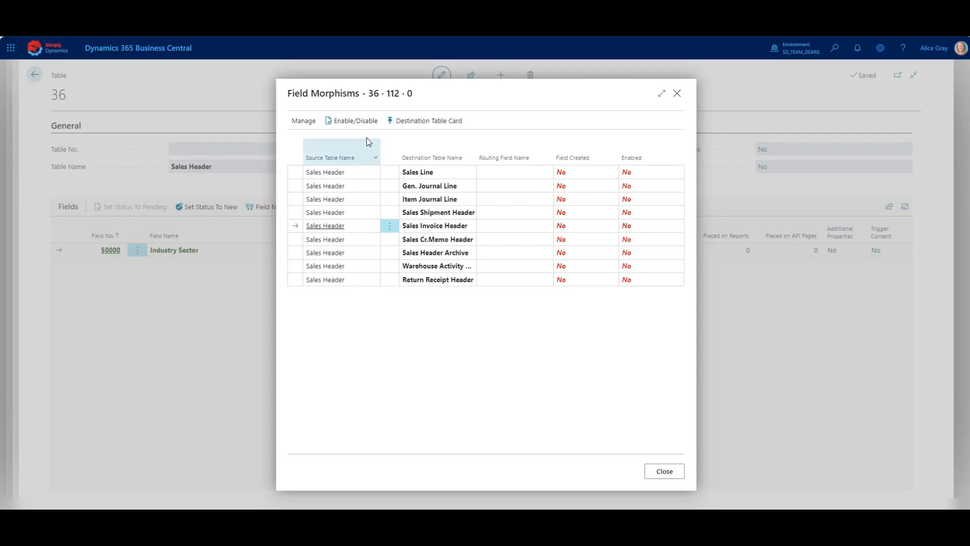
pyautogui.click(366, 122)
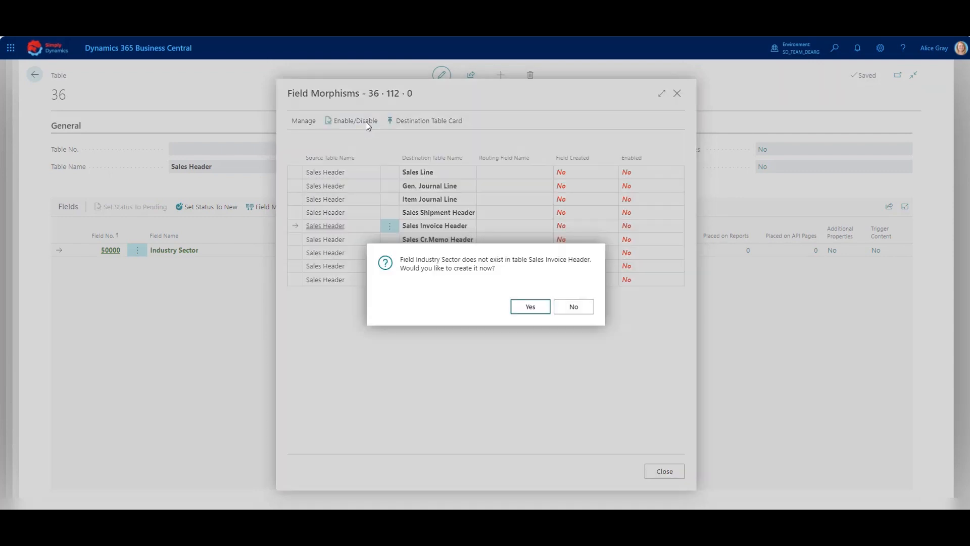
pyautogui.click(539, 309)
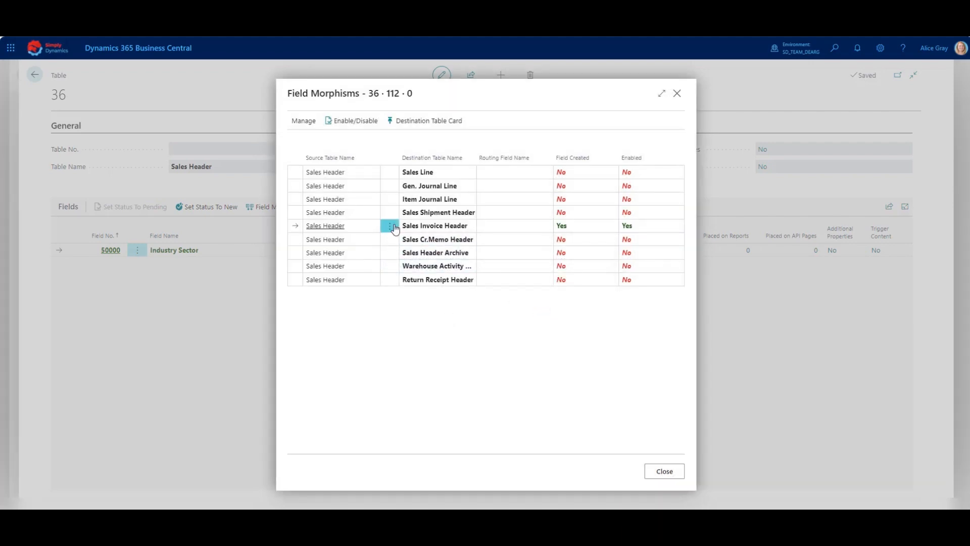
# Open the Sales Invoice Header table and place Industry Sector on pages 132 Posted Sales Invoice and 143 Posted Sales Invoices
pyautogui.click(414, 121)
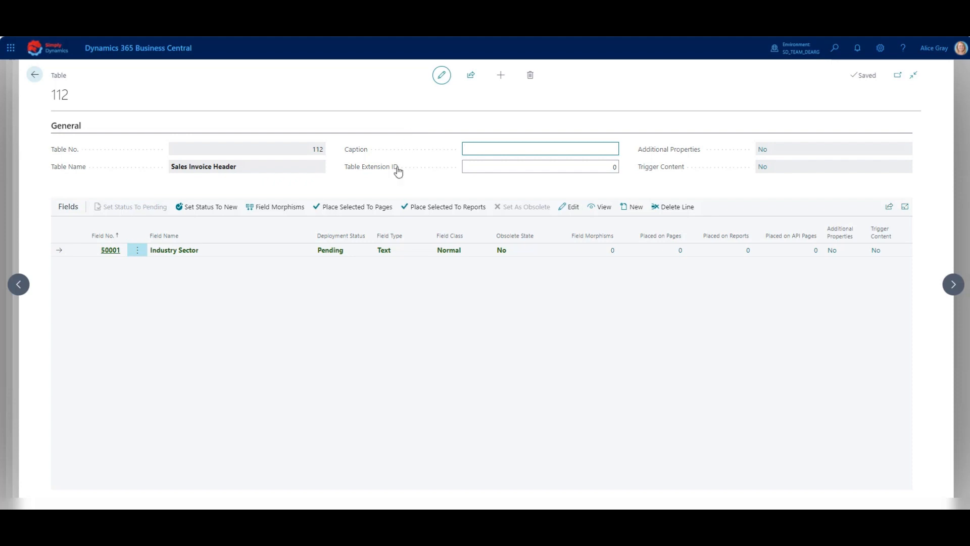
pyautogui.click(359, 209)
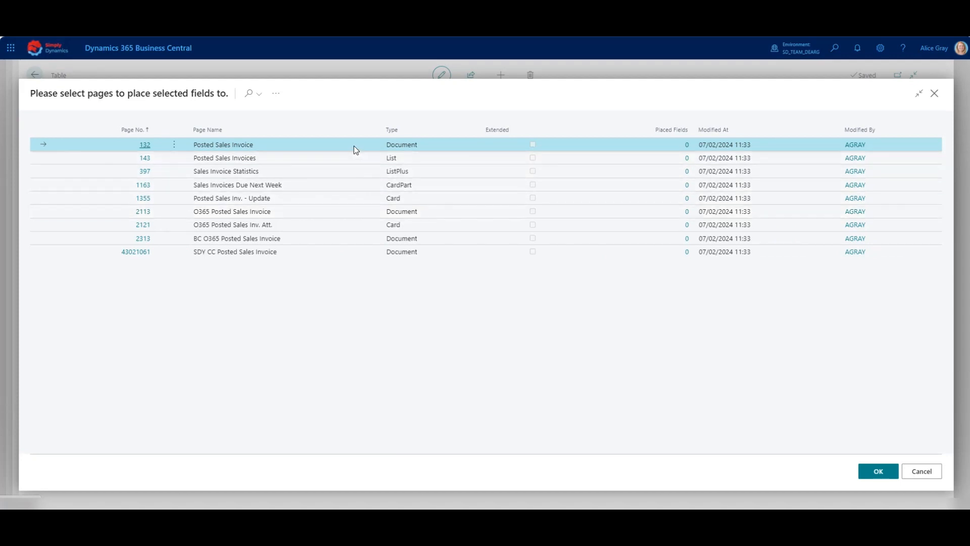
pyautogui.keyDown('shift'); pyautogui.click(347, 160); pyautogui.keyUp('shift')
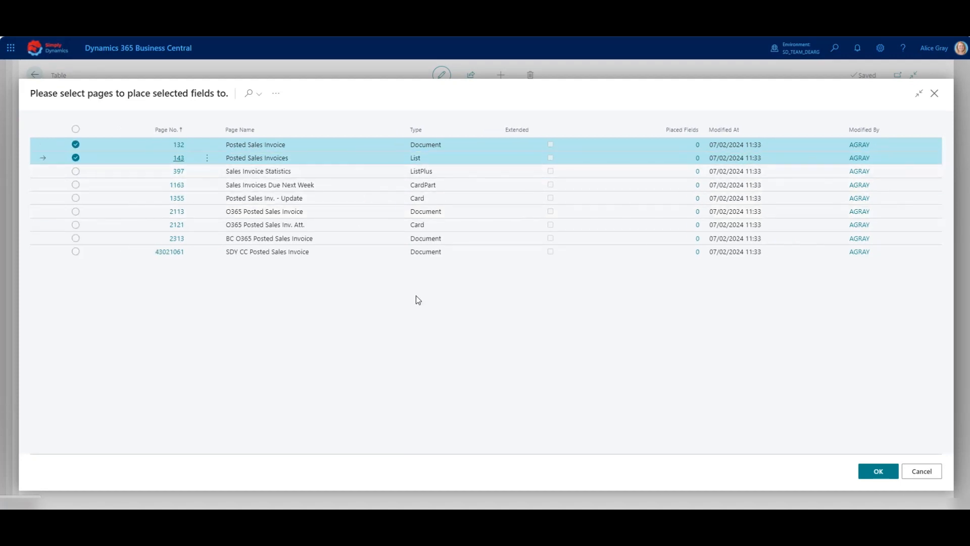
pyautogui.click(879, 471)
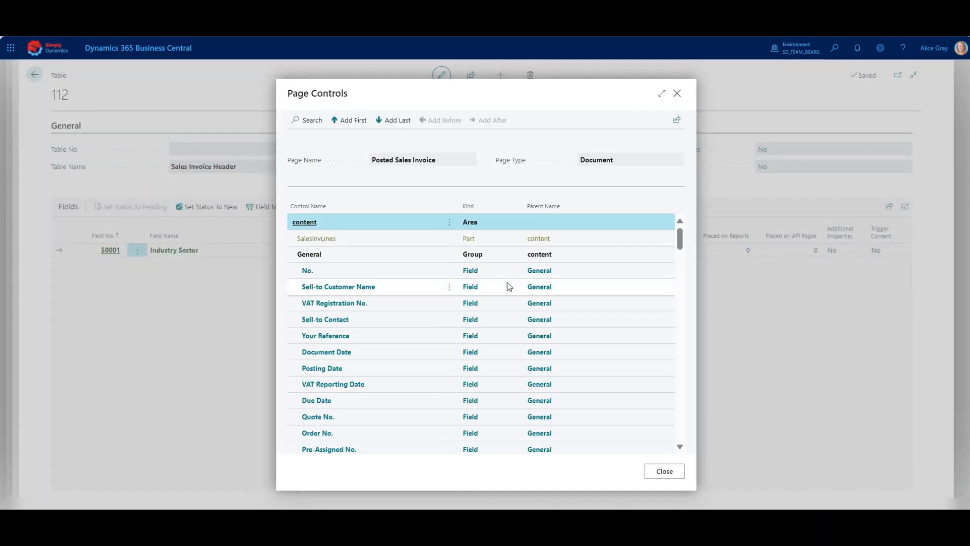
# Position Industry Sector after Sell-to Customer Name on the Posted Sales Invoice and Posted Sales Invoices pages
pyautogui.click(414, 287)
pyautogui.click(488, 120)
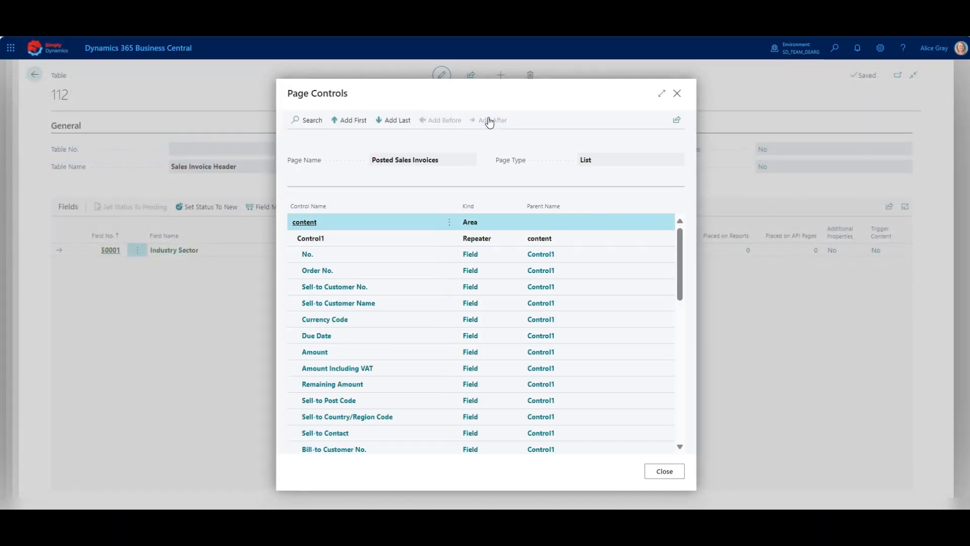
pyautogui.click(400, 303)
pyautogui.click(490, 120)
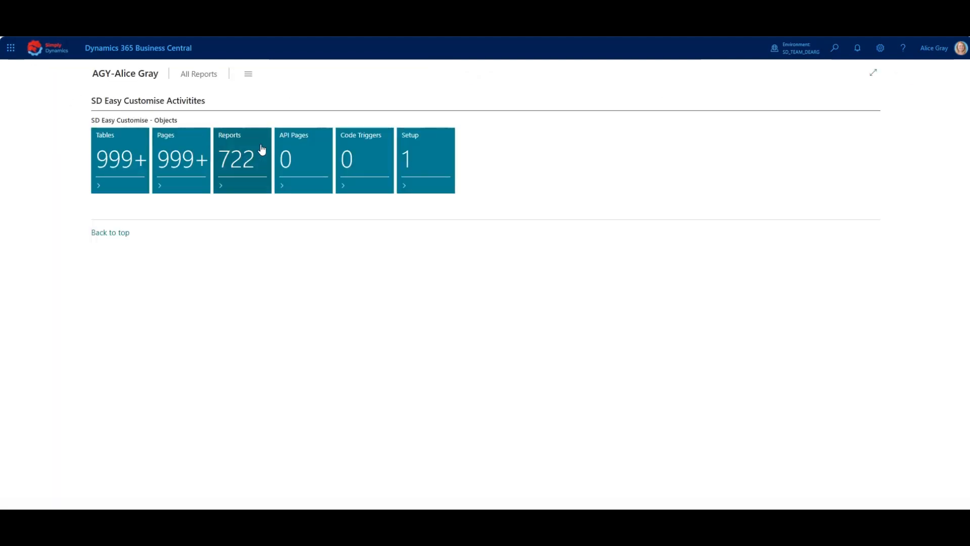
# Publish the customisation app from the SD Easy Customise Setup page
pyautogui.click(413, 159)
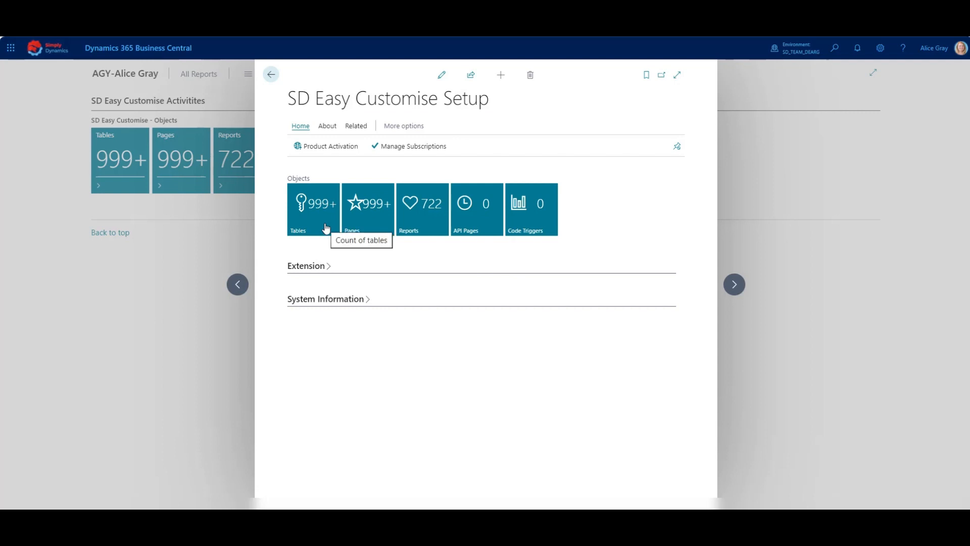
pyautogui.click(356, 127)
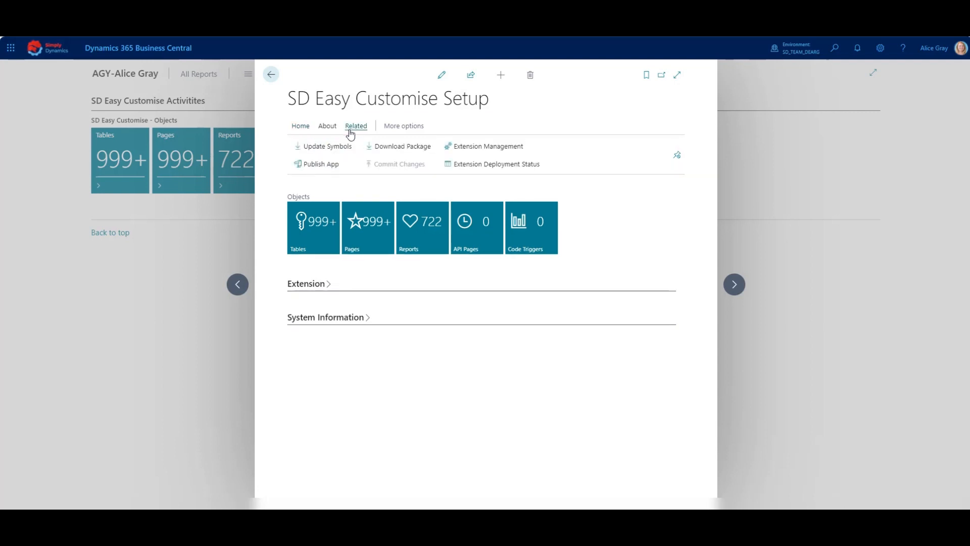
pyautogui.click(325, 171)
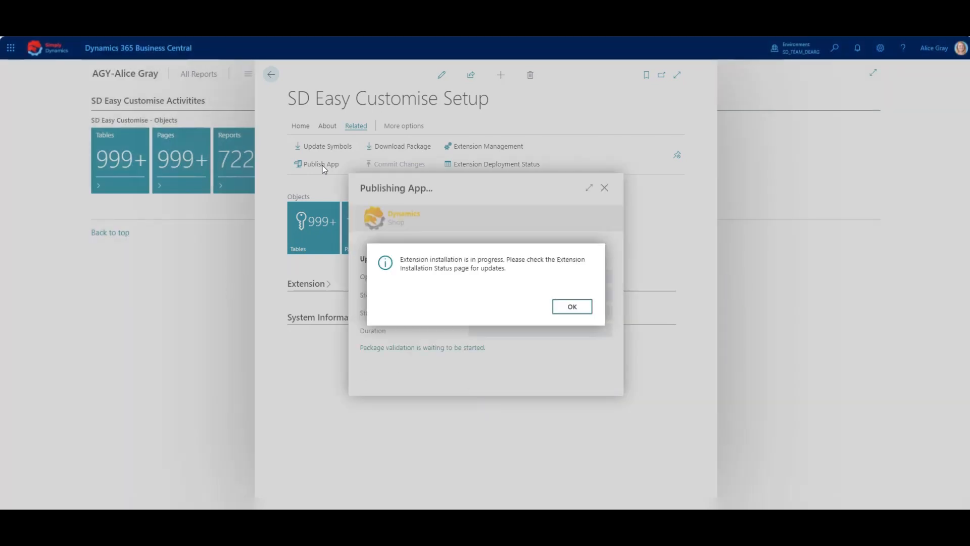
pyautogui.click(565, 307)
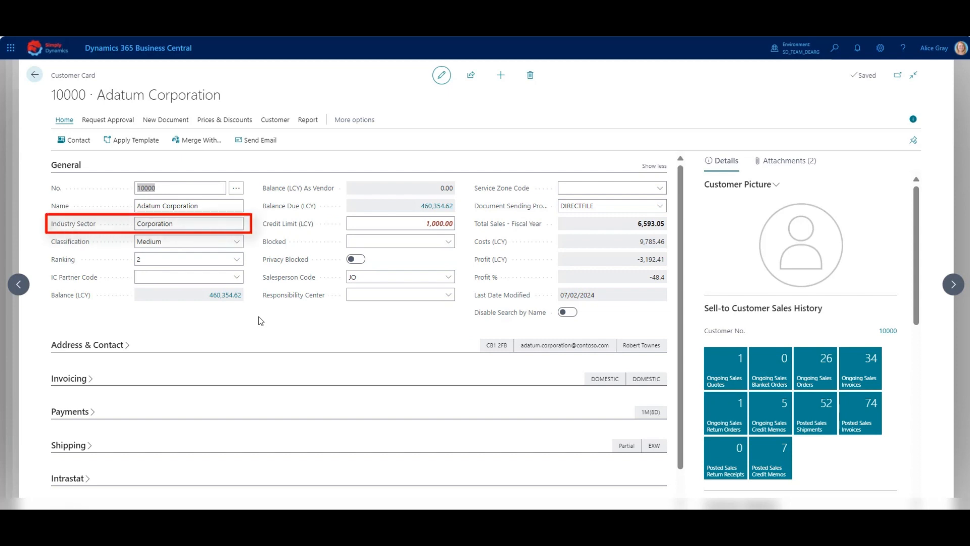
# Create a new sales order for the customer with one item line for 1920-S, quantity 1
pyautogui.click(170, 121)
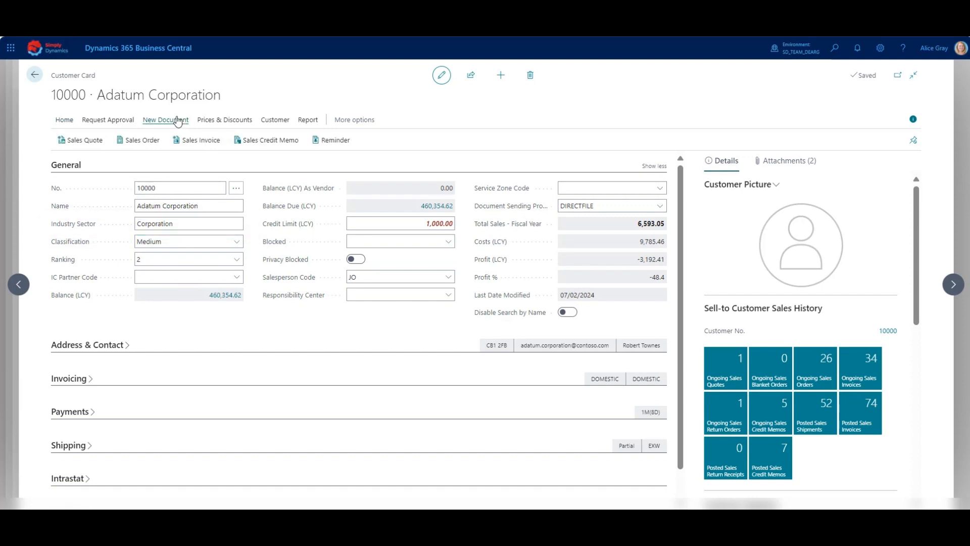
pyautogui.click(155, 144)
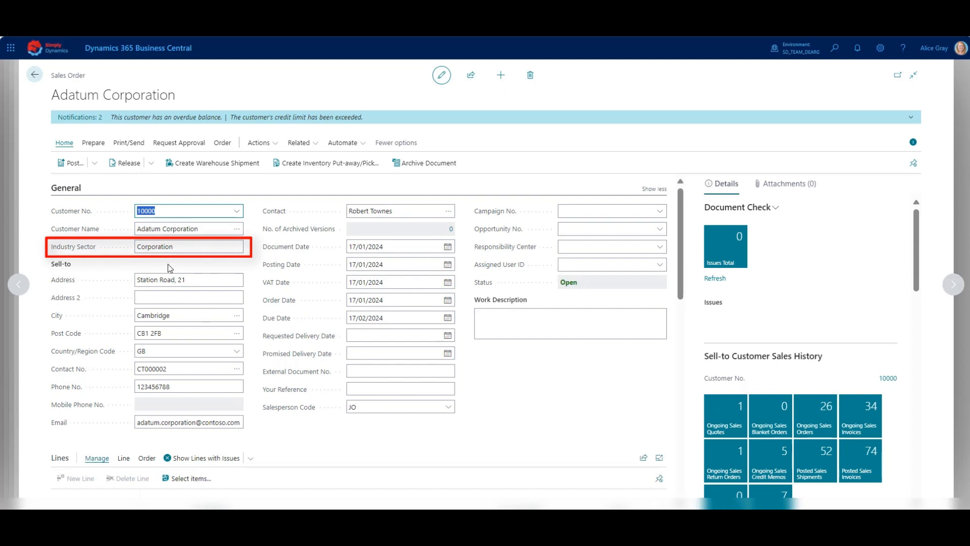
pyautogui.scroll(-2, 175, 330)
pyautogui.click(163, 378)
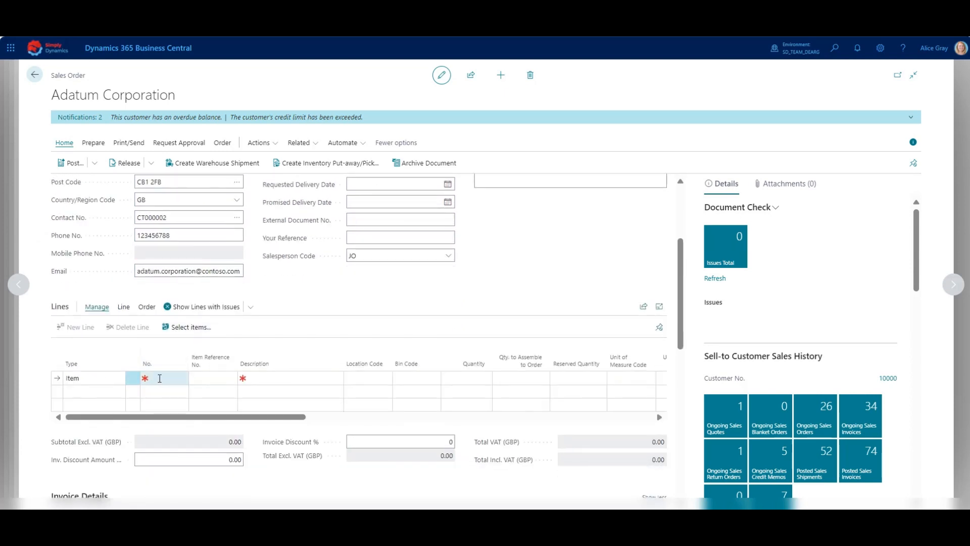
pyautogui.write('1920-s')
pyautogui.click(197, 419)
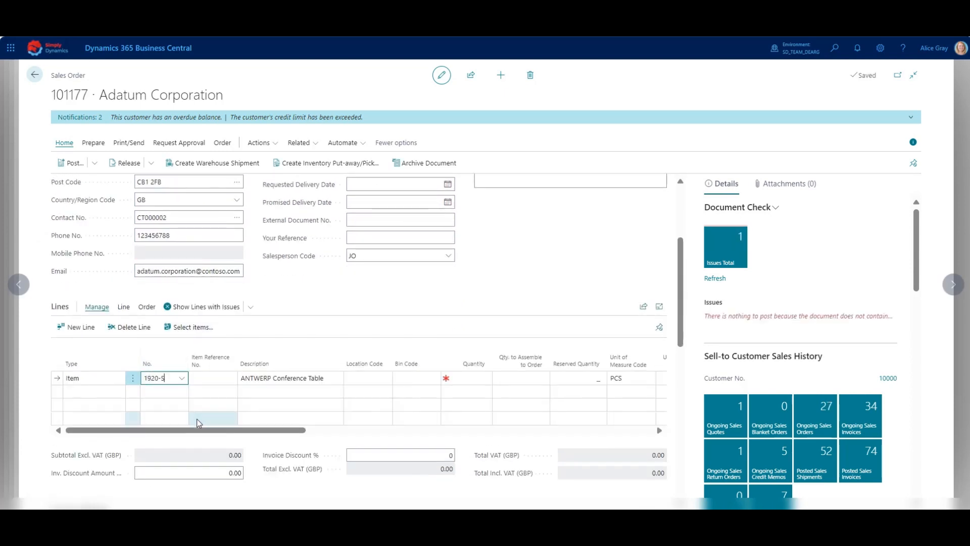
pyautogui.click(457, 379)
pyautogui.write('1')
pyautogui.press('Tab')
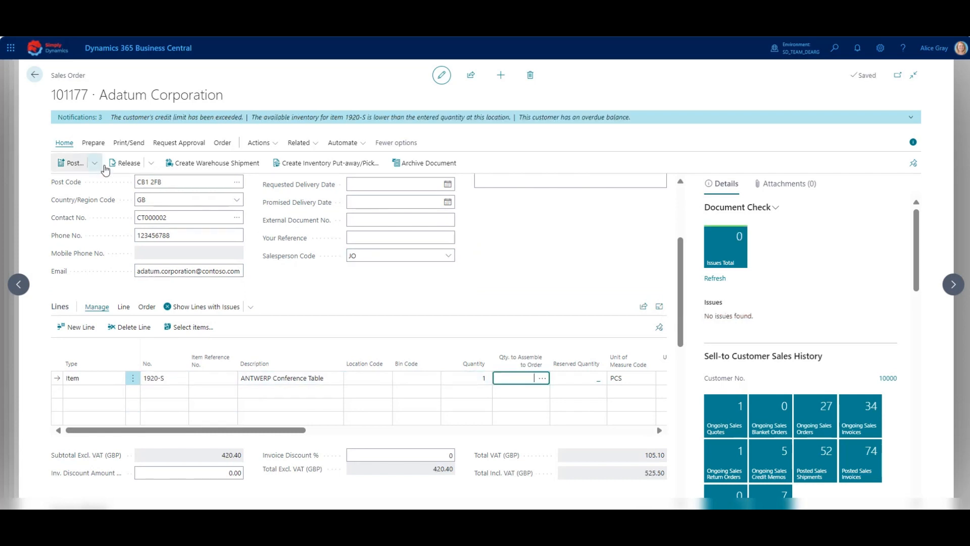
# Post the sales order with Ship and Invoice and open the posted invoice
pyautogui.click(94, 163)
pyautogui.click(97, 183)
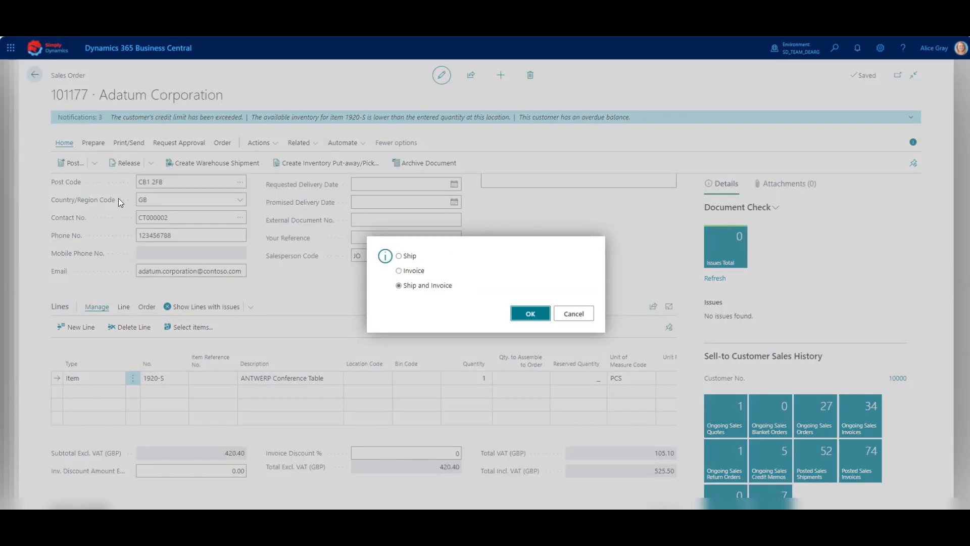
pyautogui.click(536, 314)
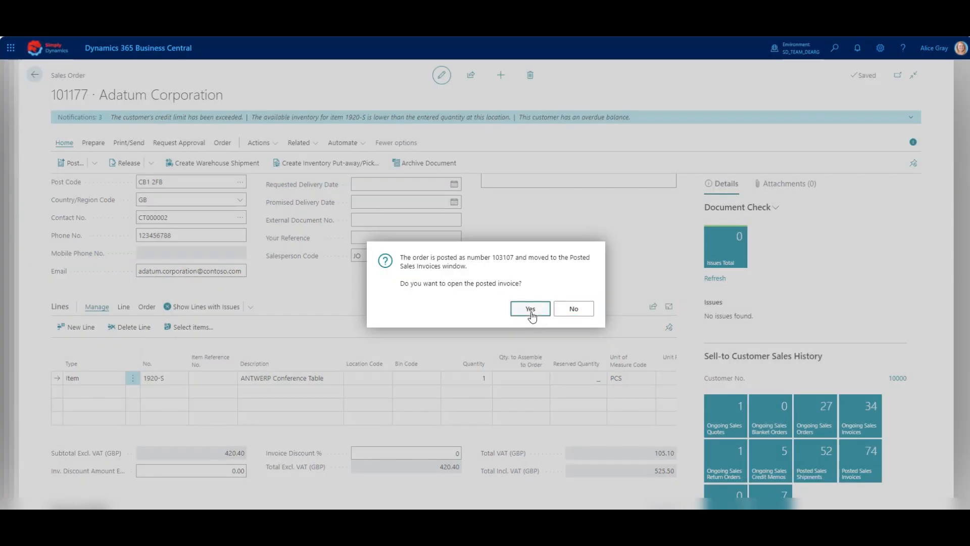
pyautogui.click(530, 310)
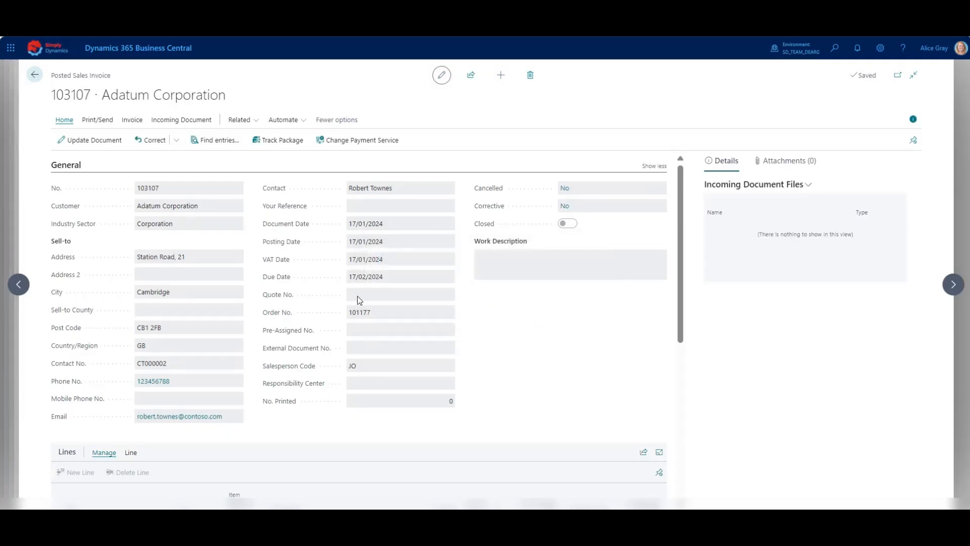